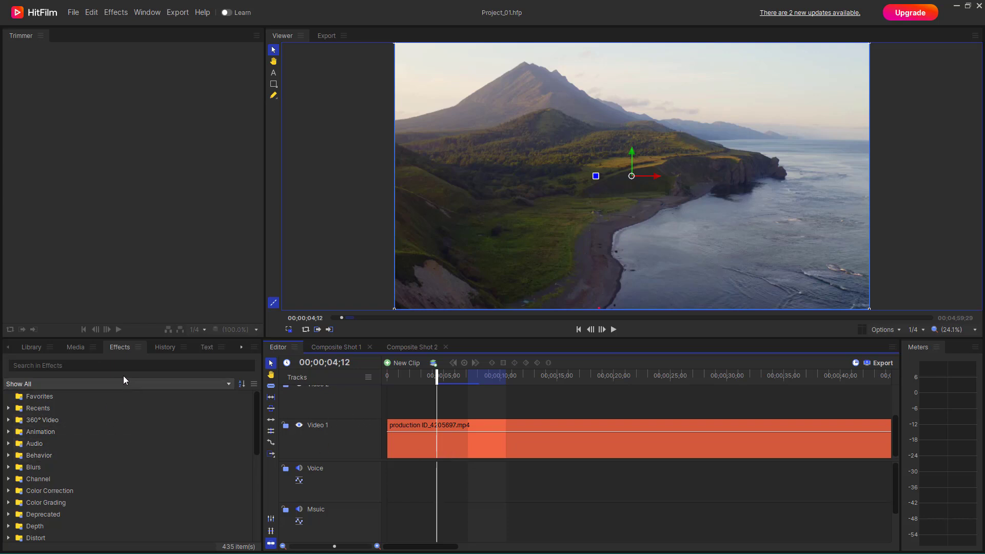
Apply the Half Tone effect from the Grunge effects to the production ID_4205697.mp4 clip on Video 1
click(117, 349)
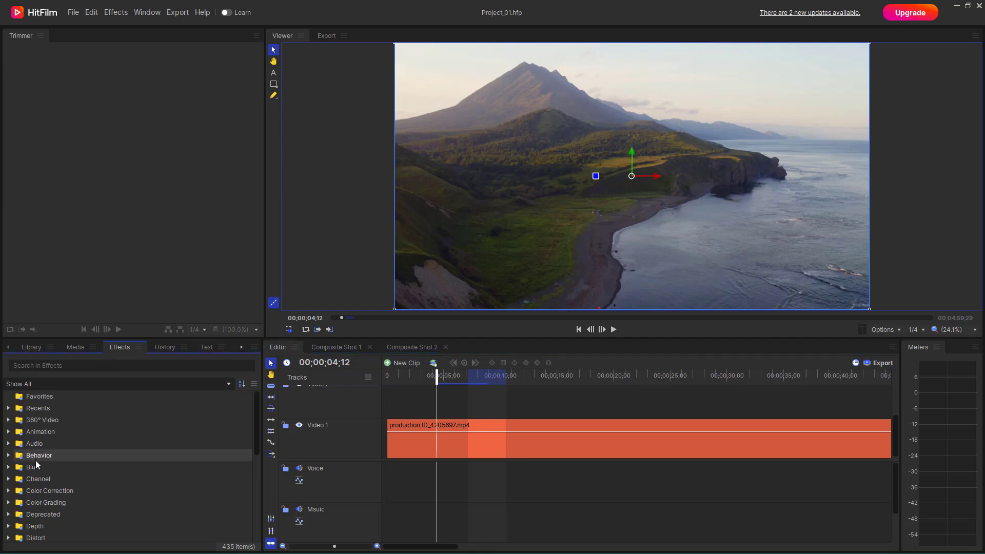
scroll(79, 467, down, 4)
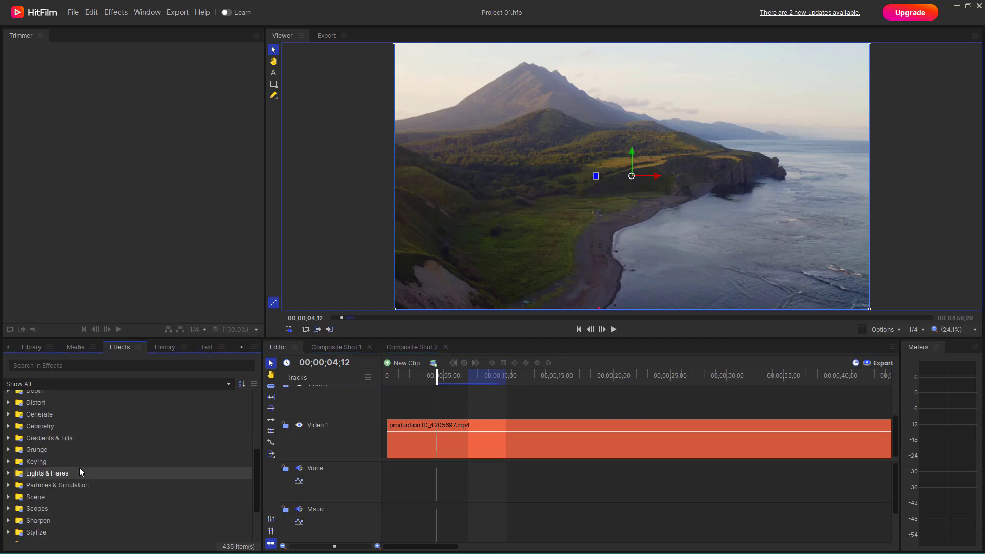
click(11, 453)
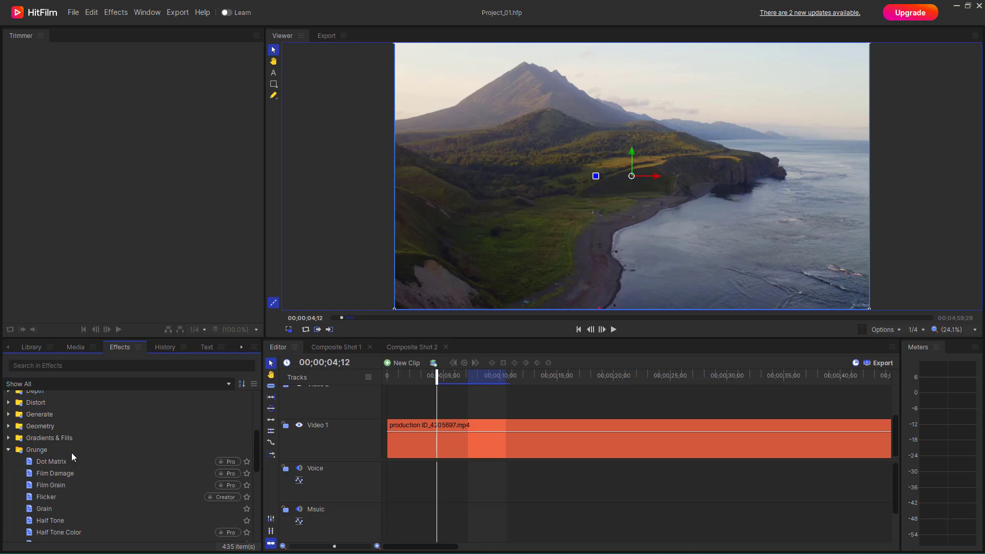
scroll(77, 453, down, 3)
click(52, 457)
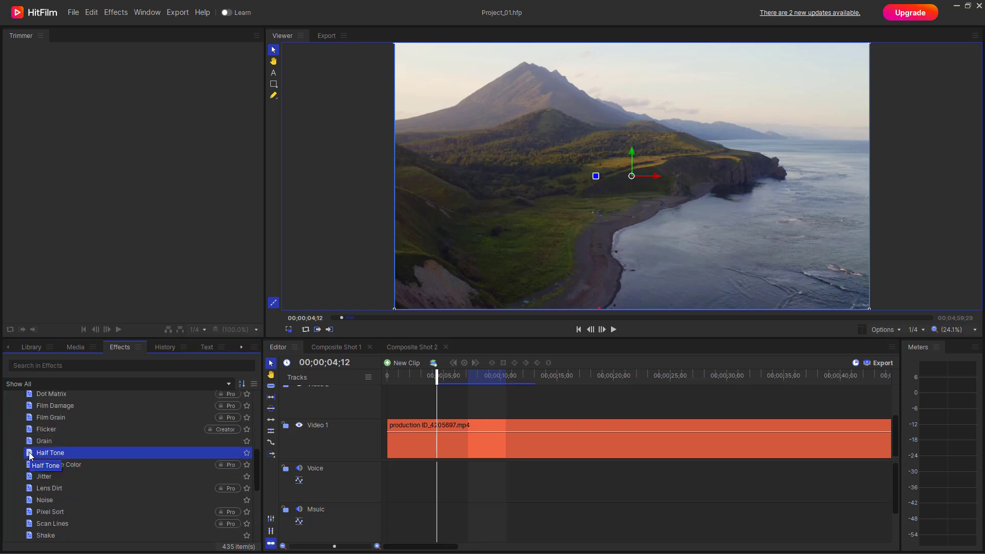
drag(30, 451, 440, 439)
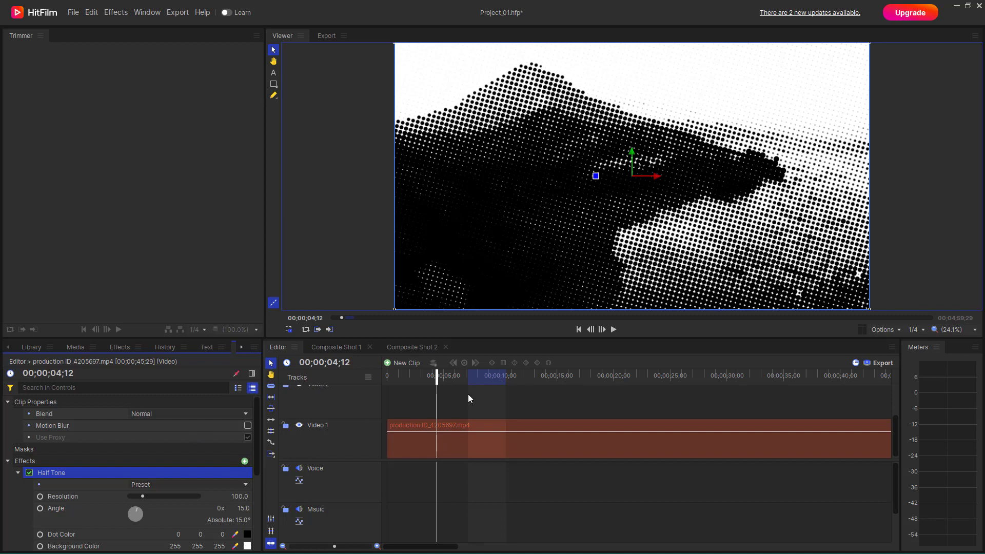
Play the clip to preview the halftone look, and pause it around 00;00;09;14
click(616, 330)
click(614, 330)
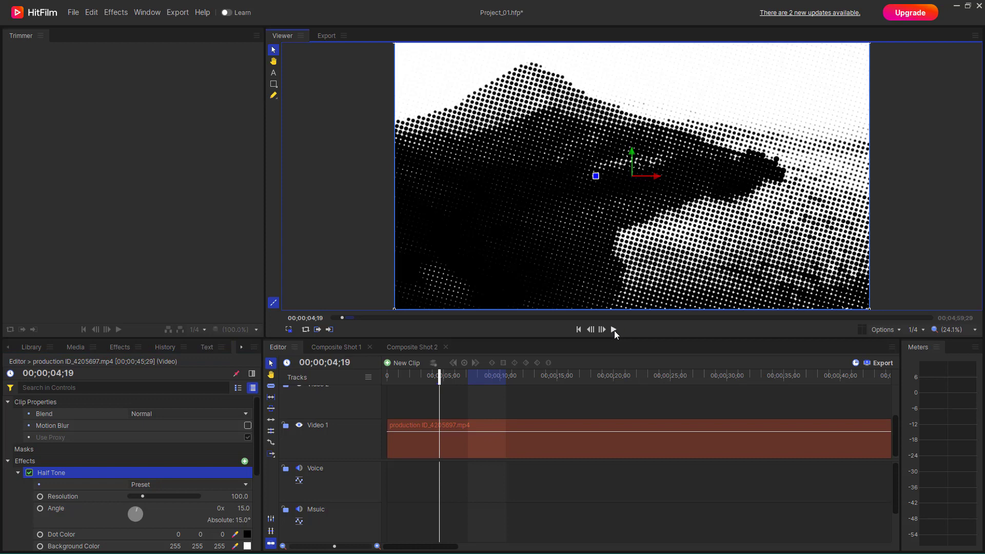
click(614, 331)
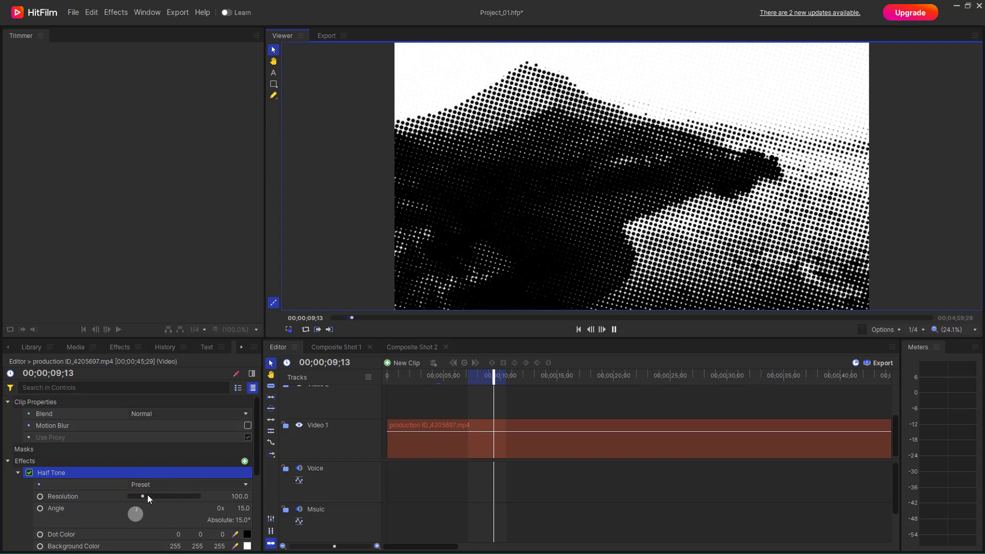
key(space)
Try the Half Tone effect's Fine and Heavy presets, and choose the Old News preset
scroll(174, 483, down, 3)
click(205, 482)
scroll(174, 453, up, 3)
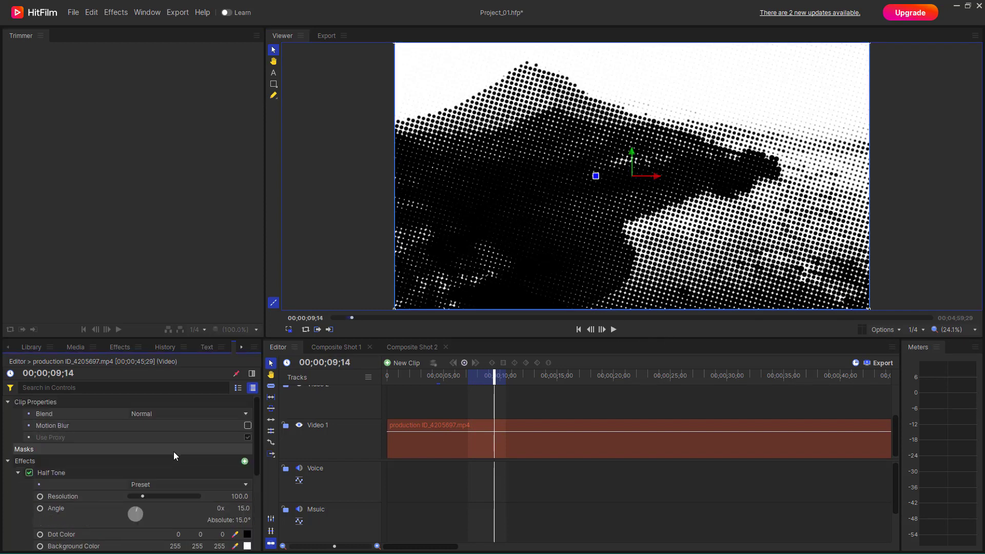
scroll(154, 465, down, 2)
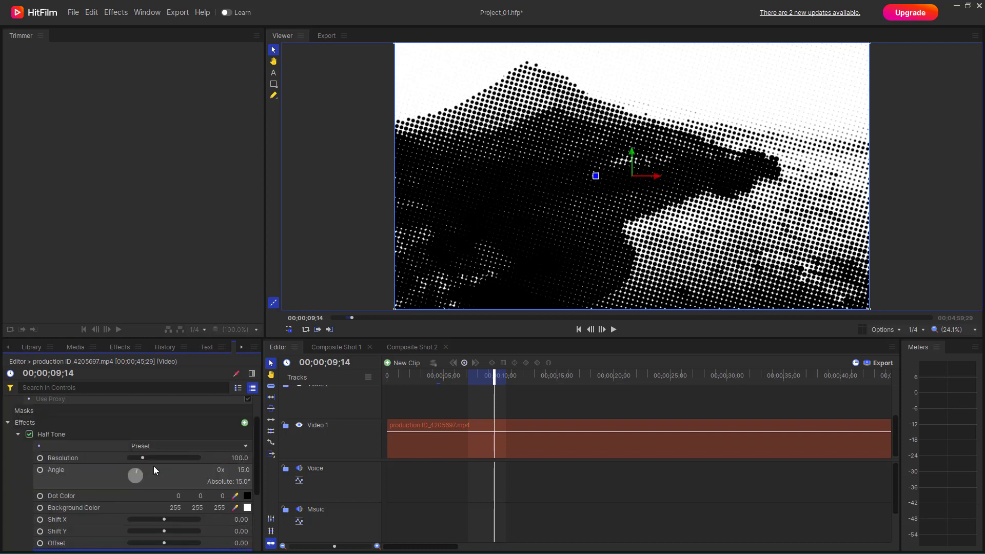
click(219, 448)
click(169, 376)
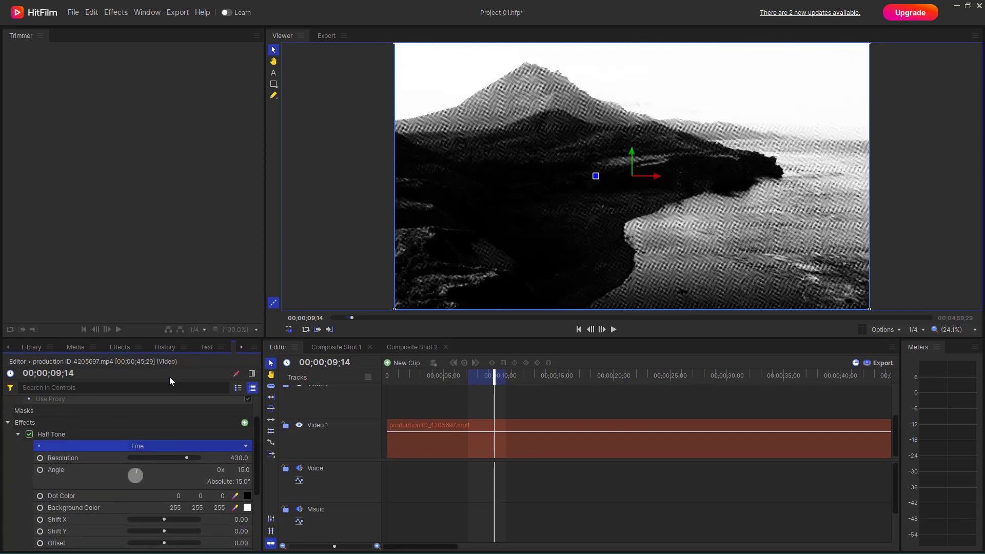
click(198, 446)
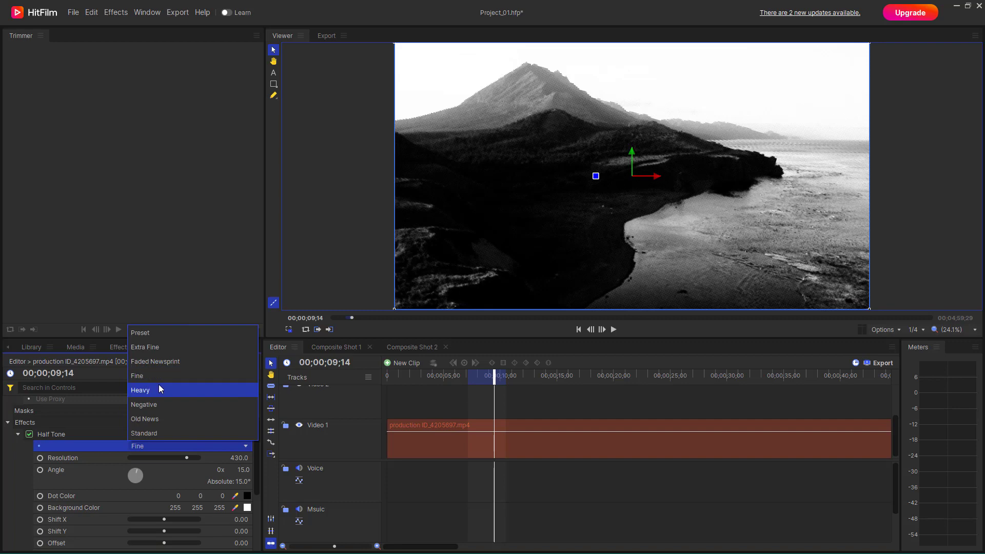
click(159, 388)
click(195, 447)
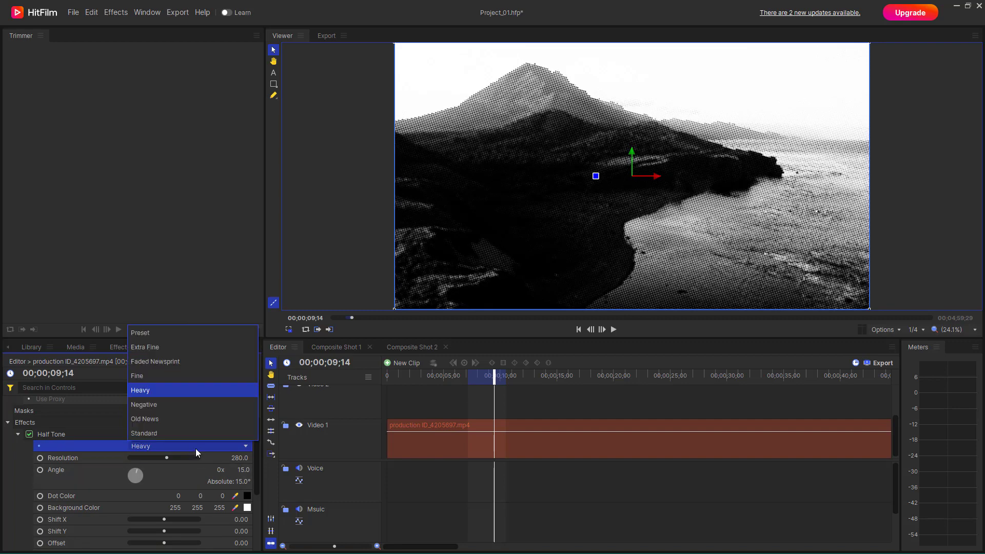
click(184, 418)
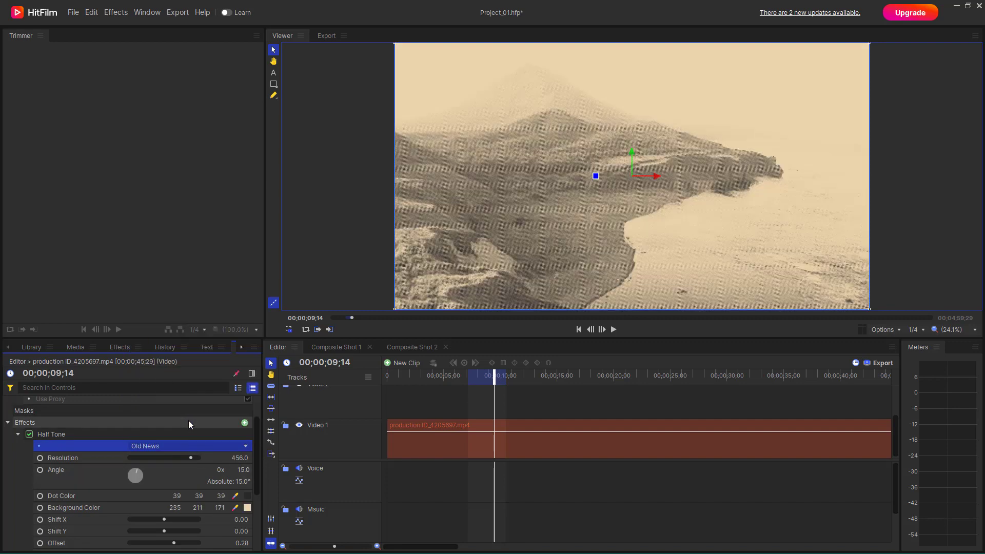
Set the Half Tone effect's resolution to about 114 and its angle to 74°
scroll(162, 461, down, 3)
mouse_move(133, 433)
mouse_down()
mouse_move(214, 420)
mouse_move(116, 419)
mouse_move(147, 420)
mouse_move(143, 435)
mouse_up()
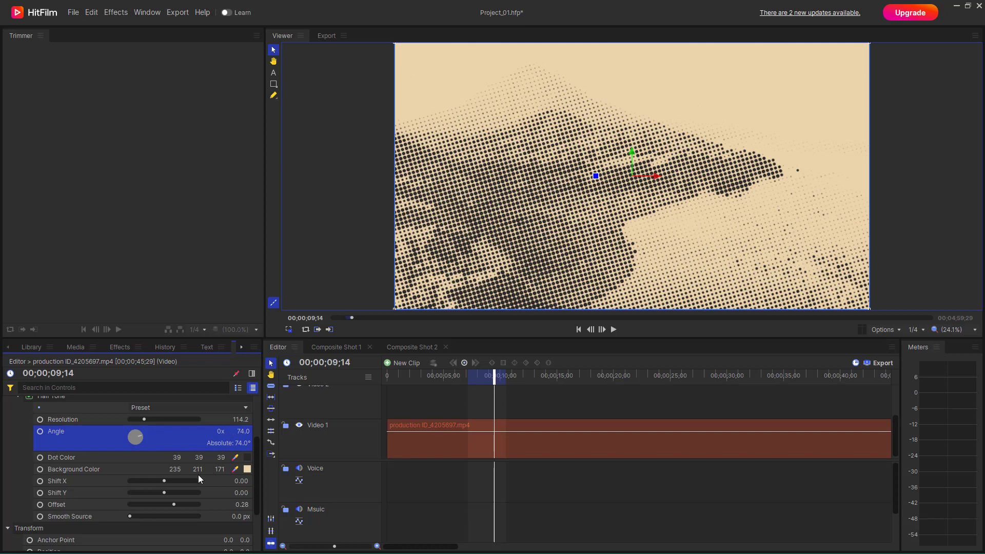
Set the Half Tone dot color to dark green #263A1E and the background color to pale pink #FAE9E9
click(247, 457)
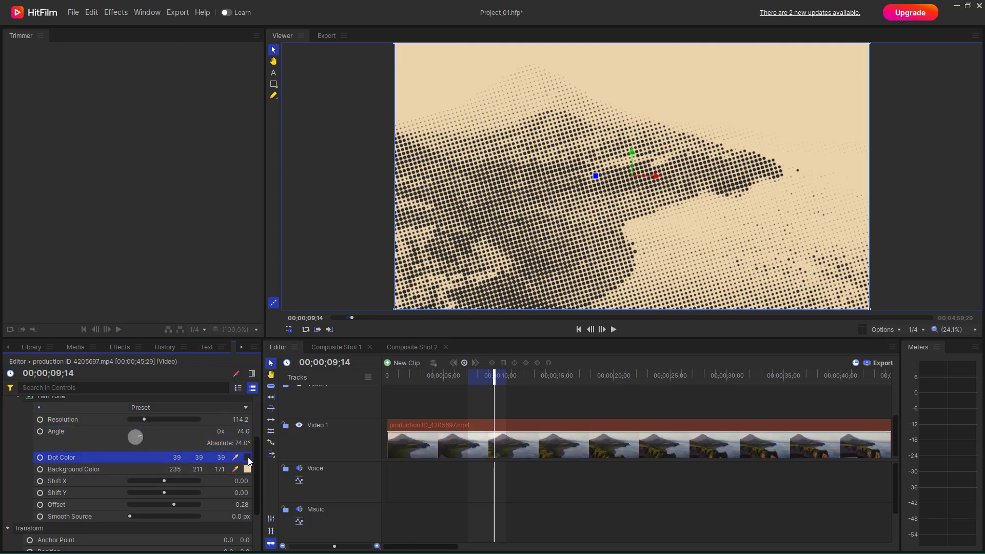
drag(552, 195, 492, 245)
click(471, 277)
click(558, 346)
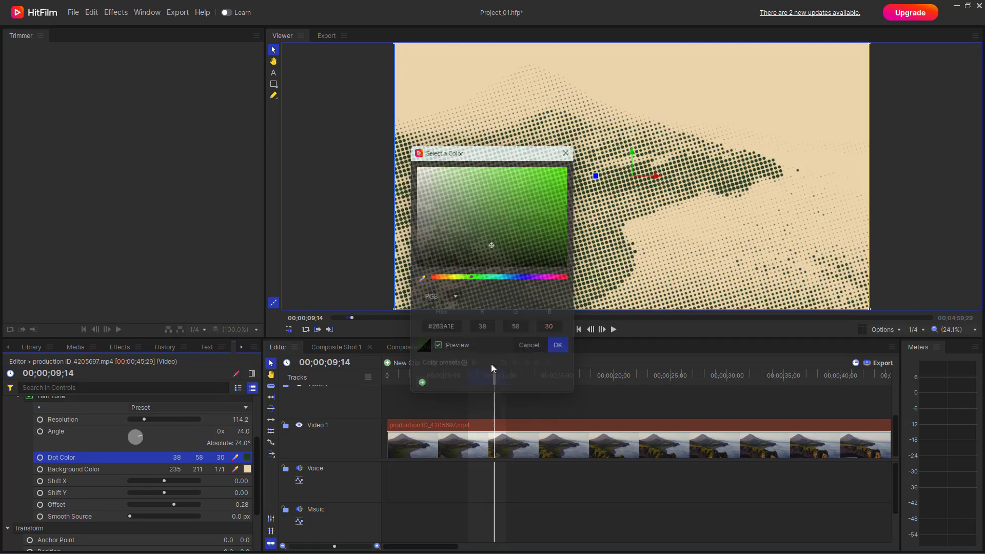
click(248, 469)
drag(444, 197, 427, 168)
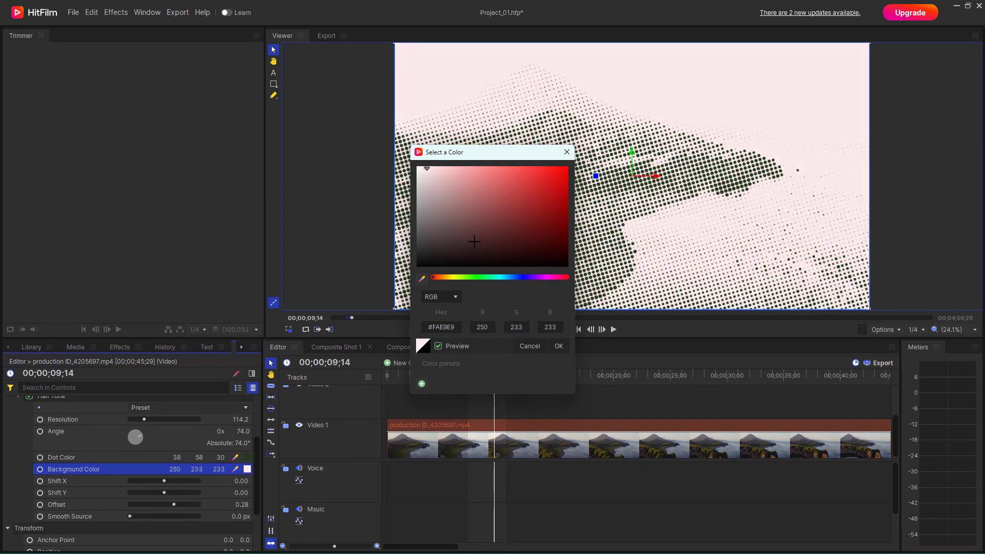
click(558, 347)
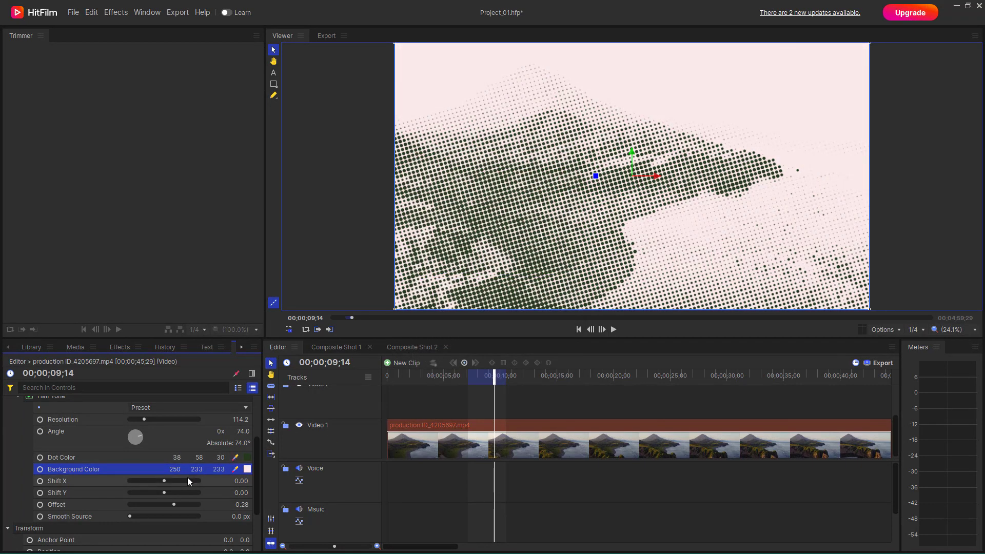
Adjust the Half Tone dots to Shift X -0.12, Shift Y 0.56 and Offset 0.08
drag(166, 481, 115, 516)
drag(186, 517, 117, 518)
Delete the Half Tone effect from the Video 1 clip
scroll(174, 487, up, 3)
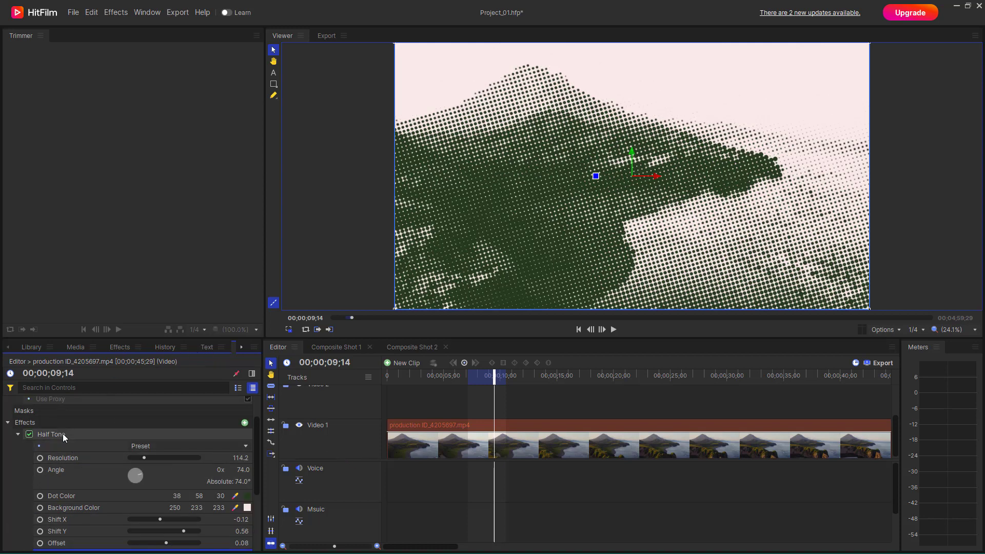
click(162, 435)
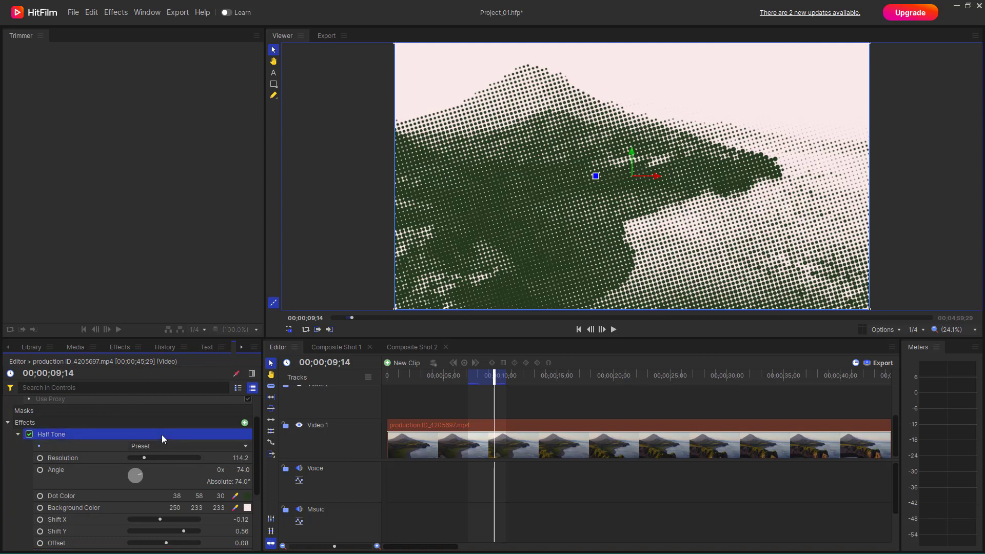
key(Delete)
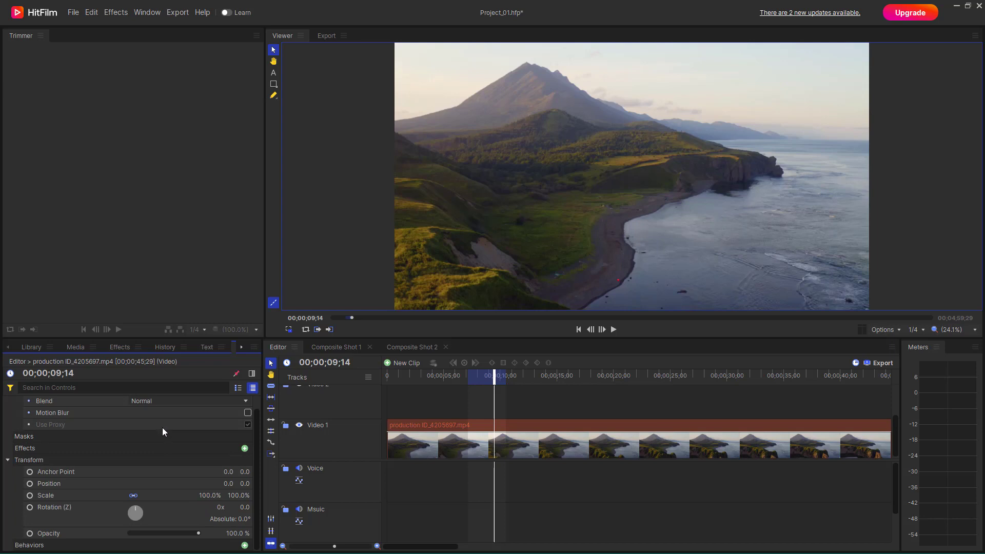
Apply the Half Tone Color effect to the clip on Video 1
click(114, 347)
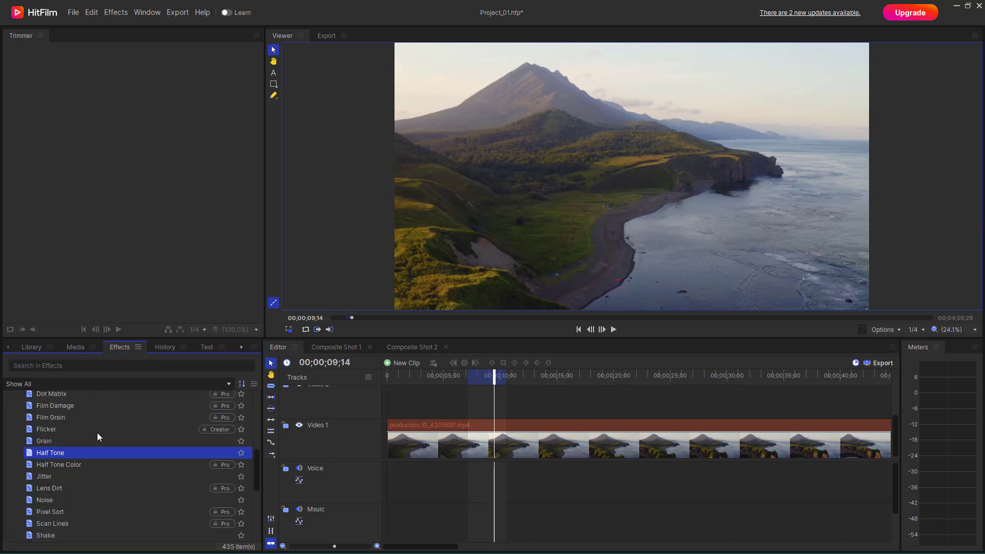
click(57, 465)
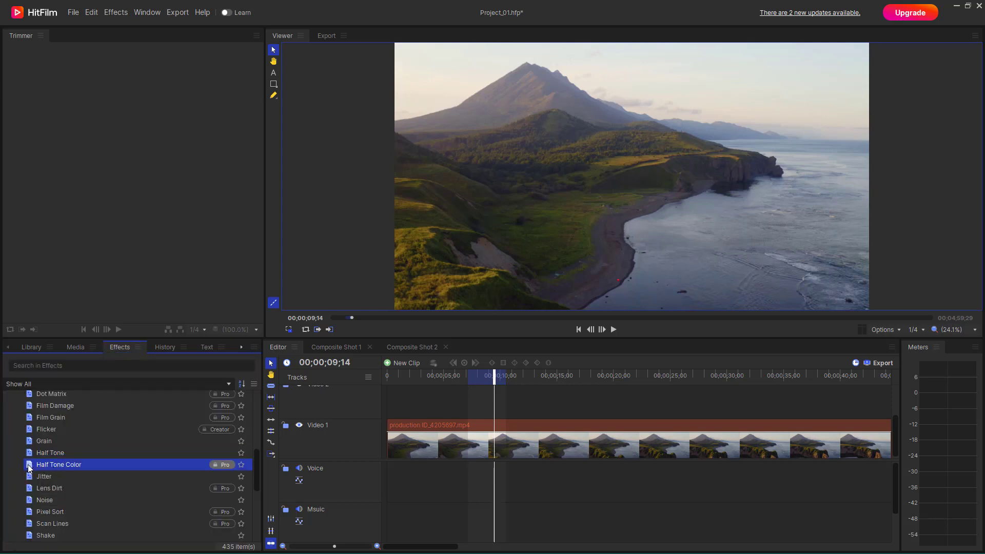
drag(27, 468, 430, 439)
Try the Half Tone Color presets Fine, Fine RGB, Heavy and Misaligned, and choose Standard
scroll(143, 454, down, 1)
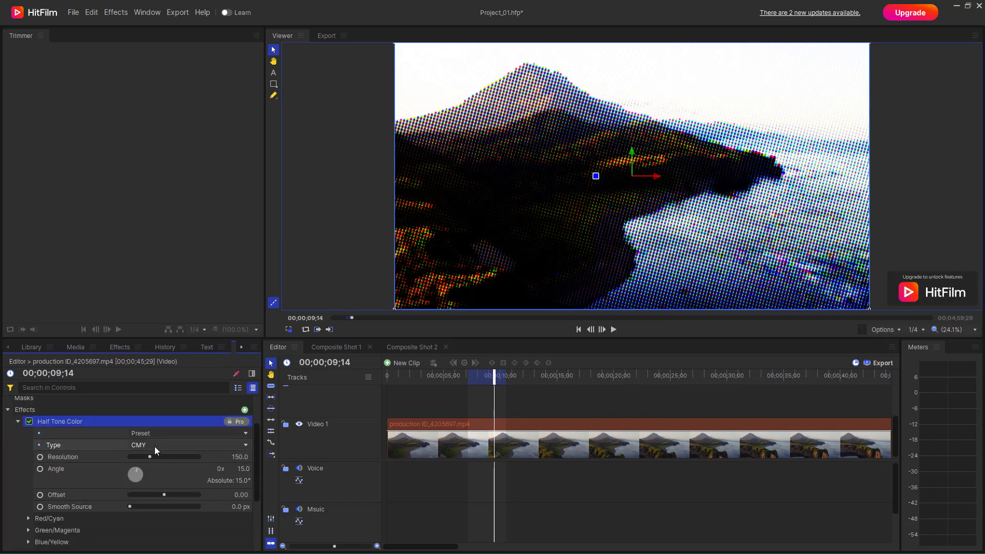
click(164, 435)
click(153, 460)
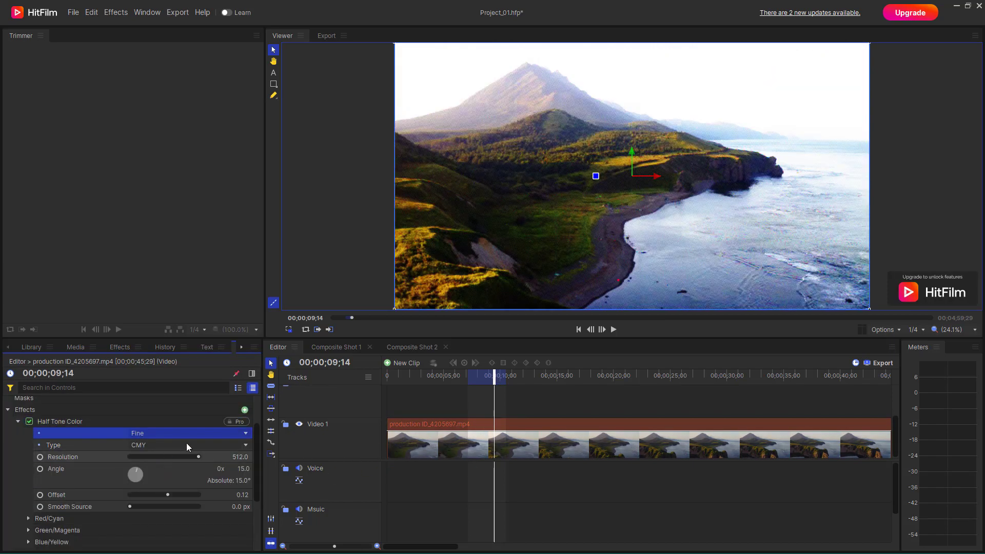
click(181, 438)
click(162, 476)
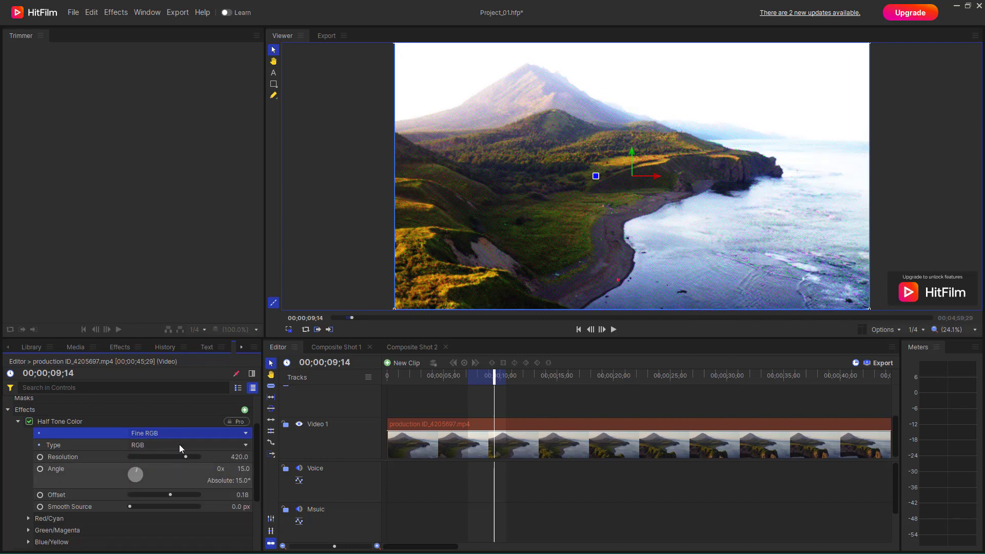
click(171, 435)
click(155, 489)
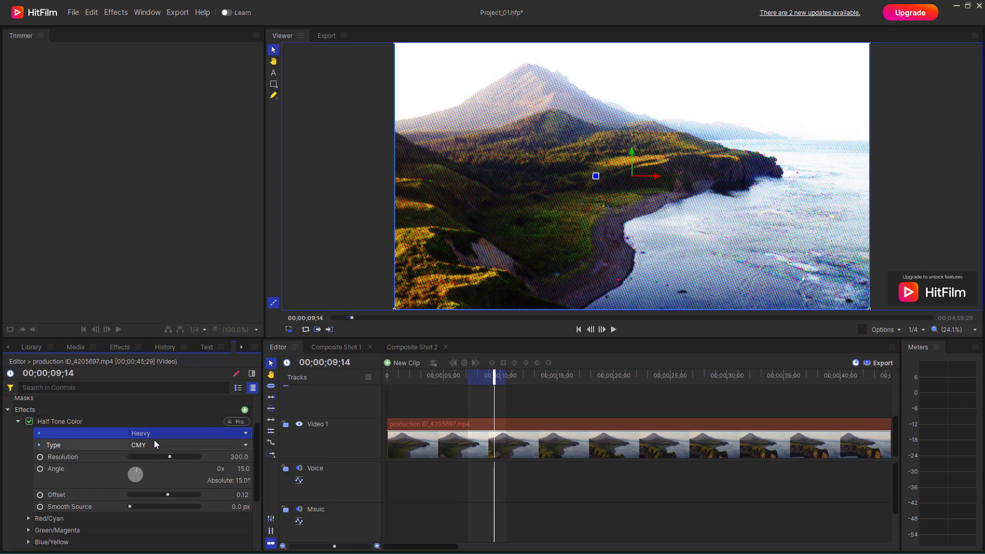
click(162, 433)
click(155, 502)
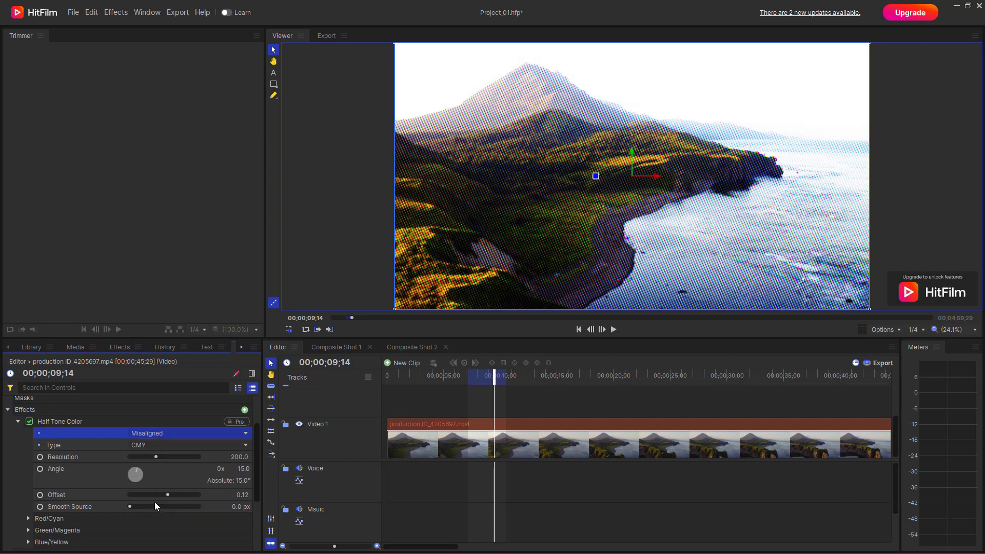
click(180, 436)
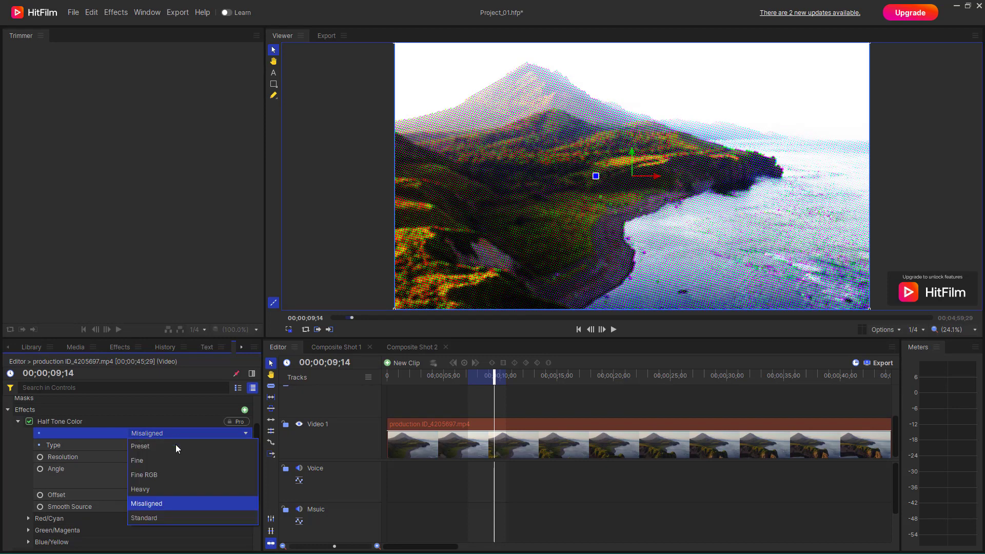
click(156, 518)
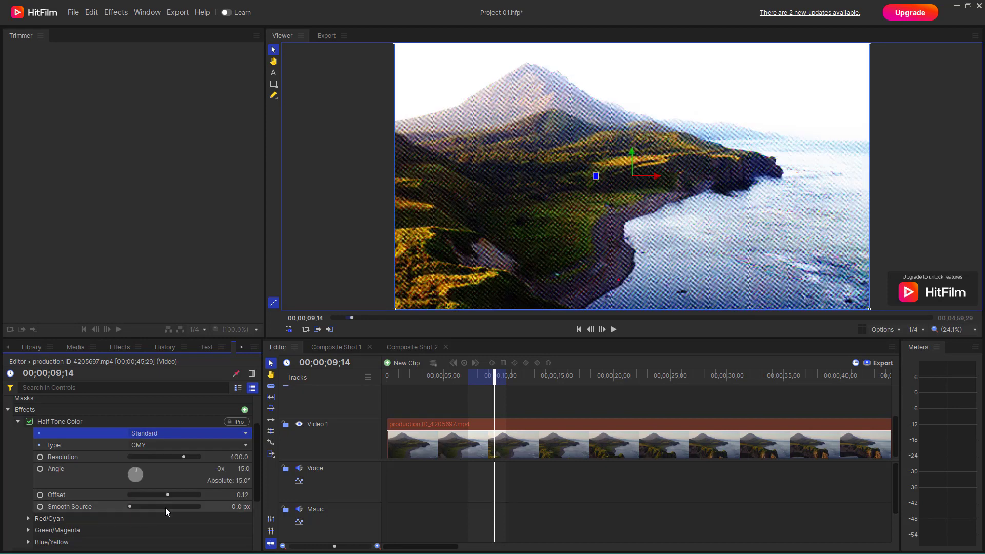
Try the RGB type for the Half Tone Color effect and switch it back to CMY
click(181, 445)
click(166, 461)
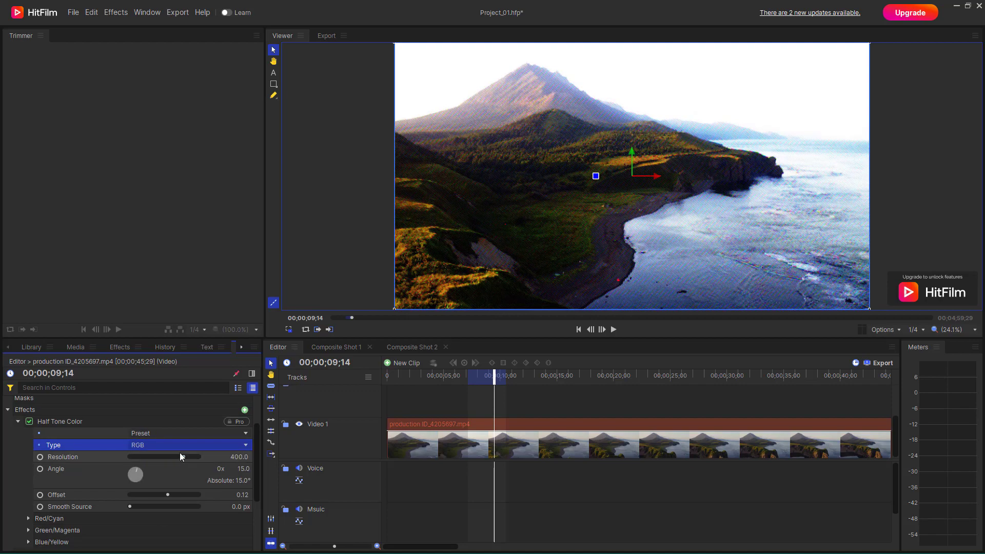
click(177, 444)
click(167, 472)
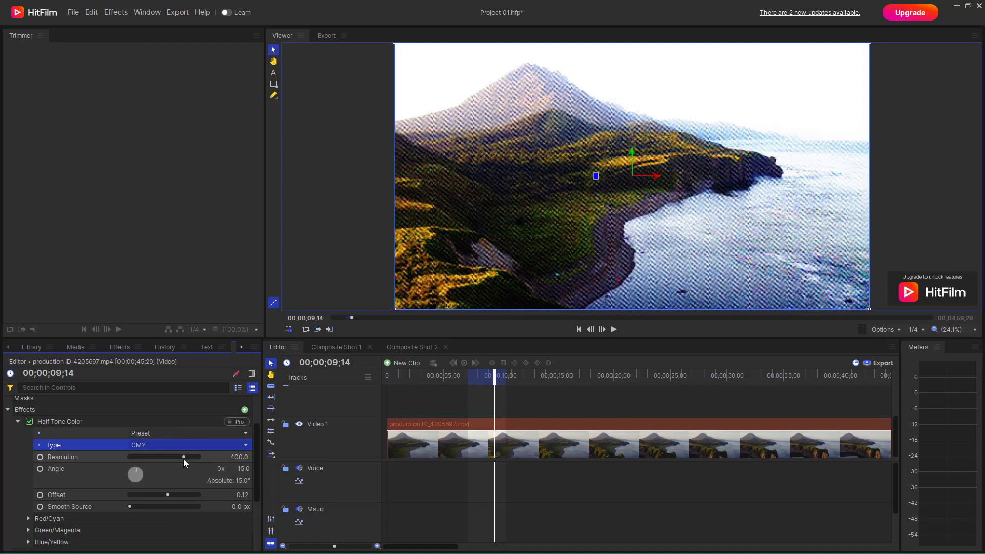
Lower the Half Tone Color resolution to 104 and try the RGB type at that resolution before returning to CMY
drag(184, 455, 143, 459)
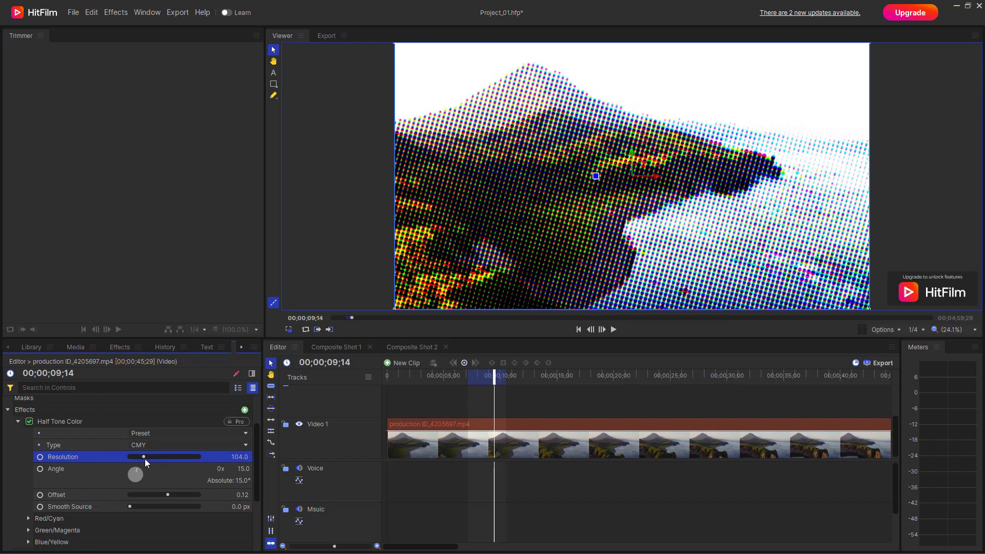
click(145, 445)
click(148, 459)
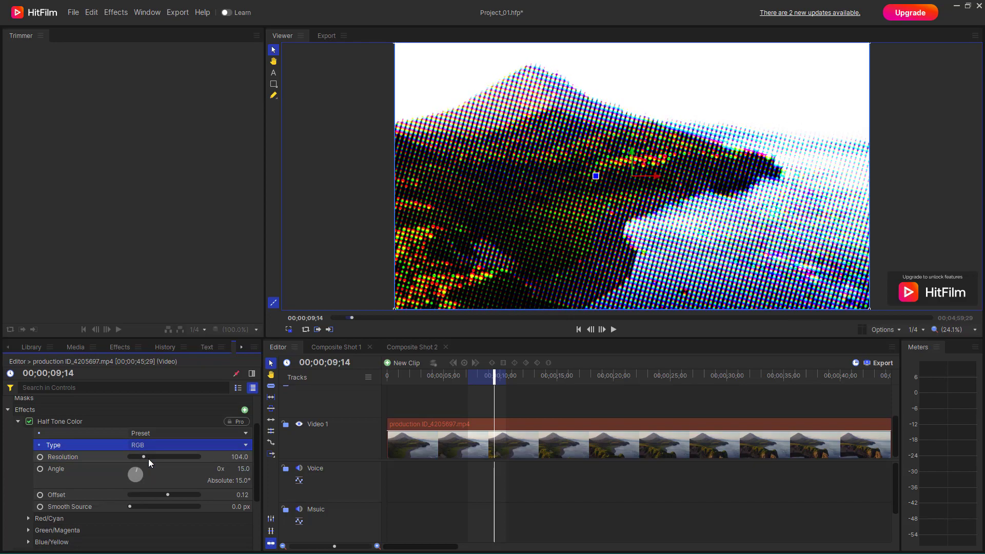
click(149, 445)
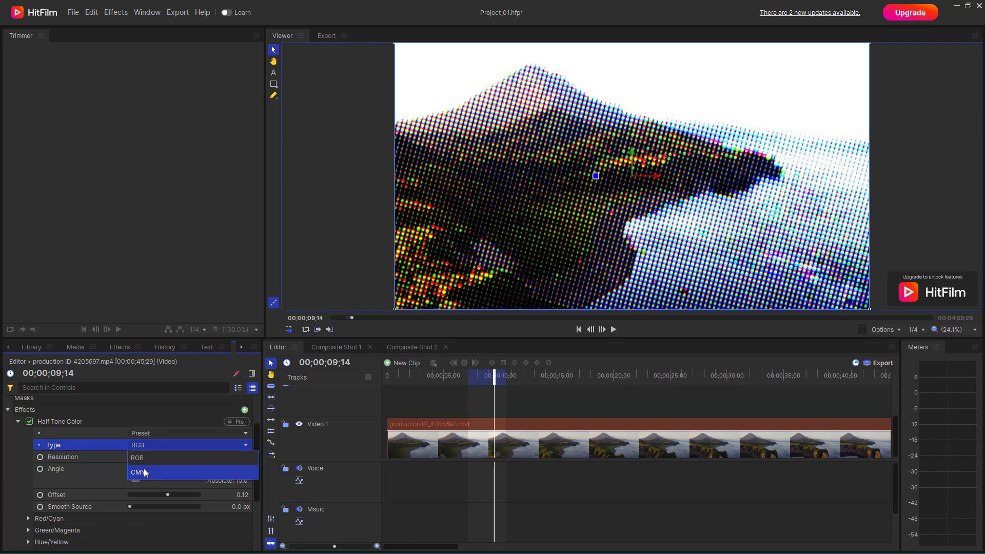
click(143, 469)
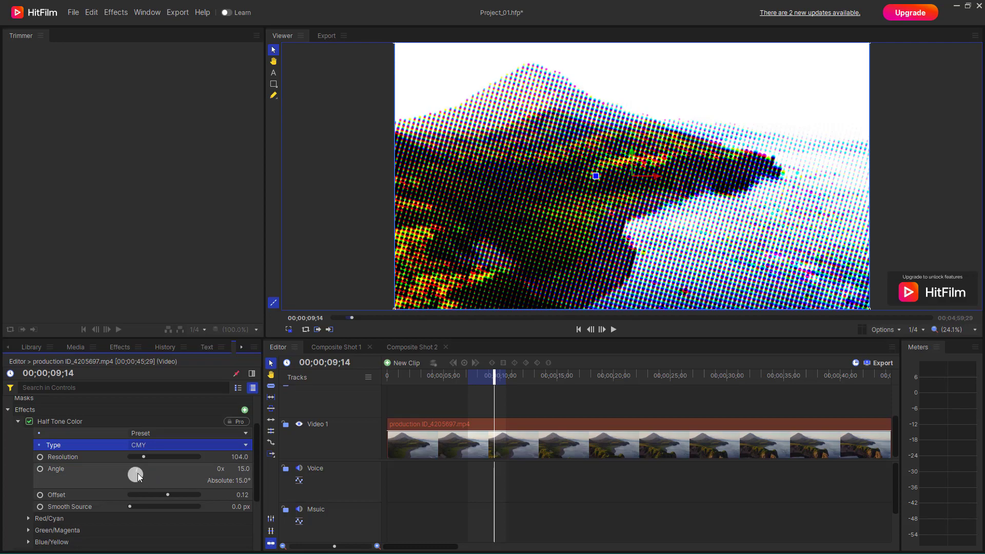
Set the Half Tone Color angle to 57°, the offset to 0.08 and Smooth Source to 35.8 px
drag(137, 473, 132, 509)
scroll(132, 508, down, 2)
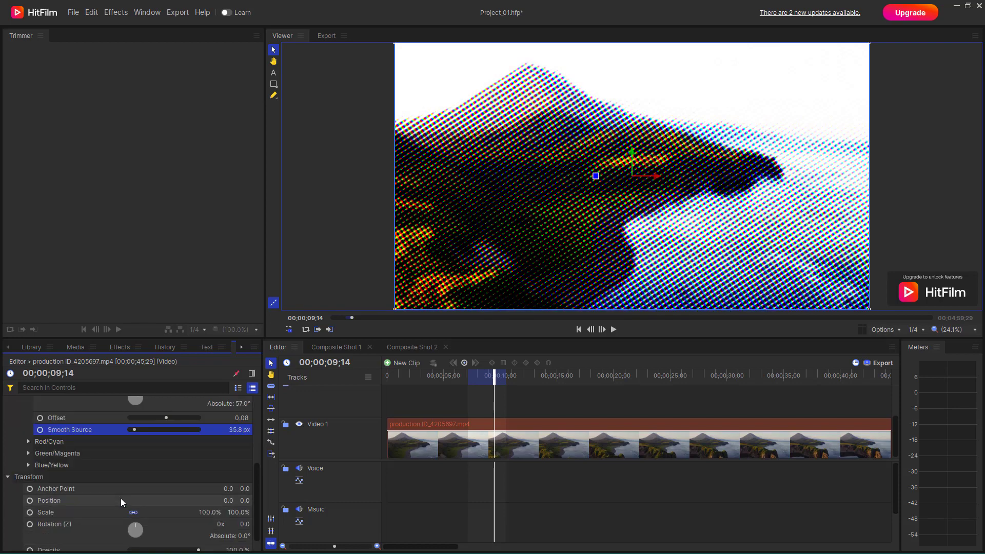
Set the Red/Cyan Shift X to 0.08 and Shift Y to 0.48, and the Green/Magenta Shift X to -0.06
click(28, 441)
mouse_move(164, 453)
mouse_down()
mouse_move(152, 457)
mouse_move(192, 450)
mouse_move(167, 452)
mouse_move(180, 465)
mouse_up()
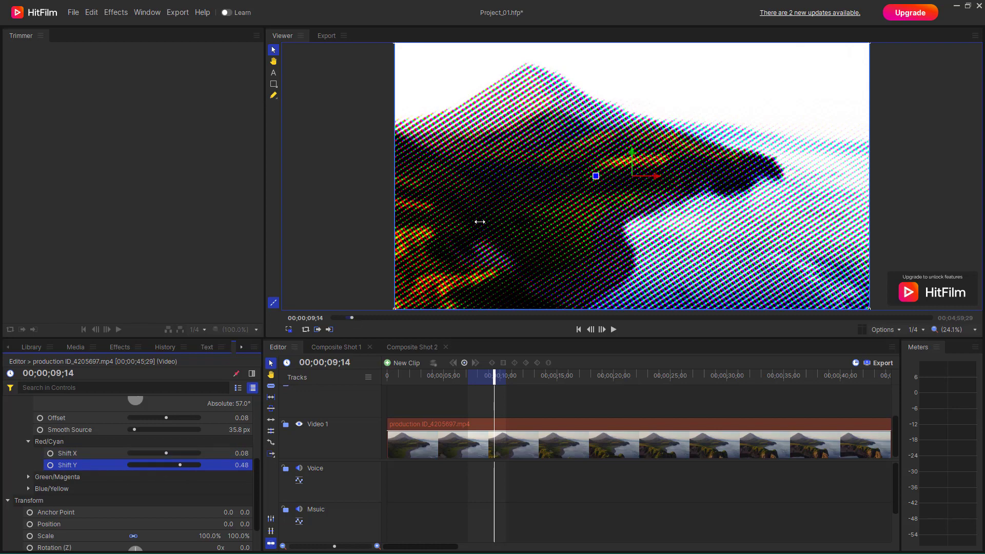
click(28, 477)
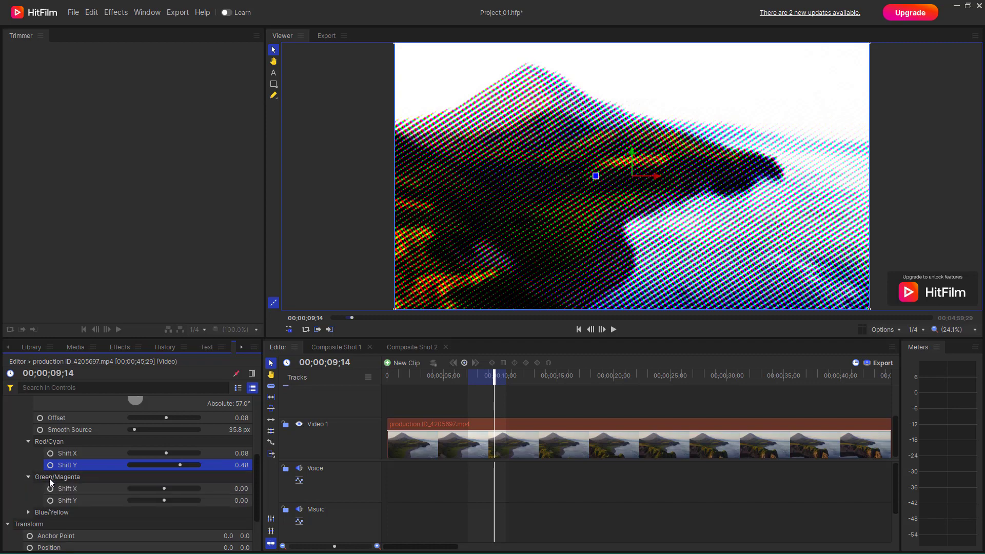
mouse_move(164, 488)
mouse_down()
mouse_move(151, 490)
mouse_move(161, 495)
mouse_up()
Set the Blue/Yellow Shift Y to 0.12 and its Shift X to about 0.28
click(28, 512)
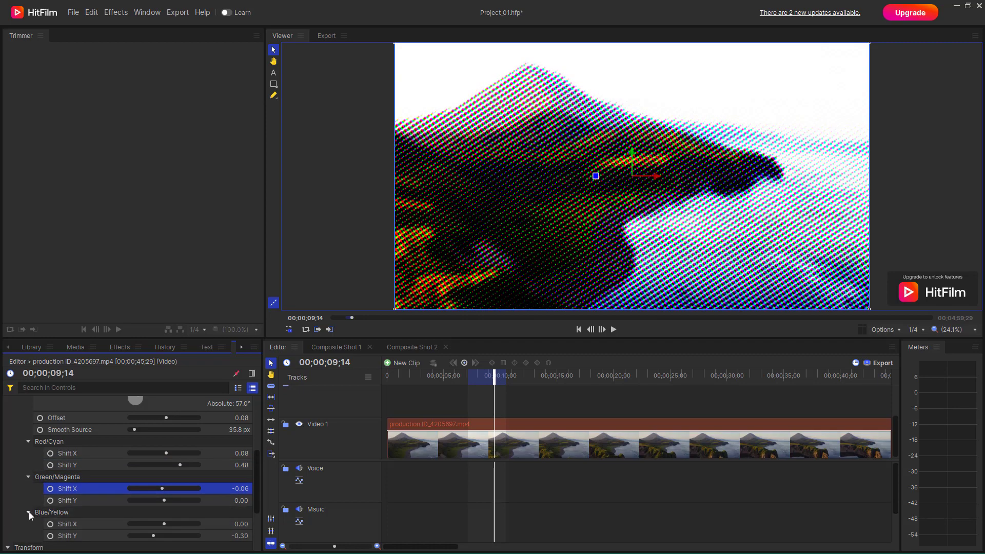
scroll(146, 512, down, 2)
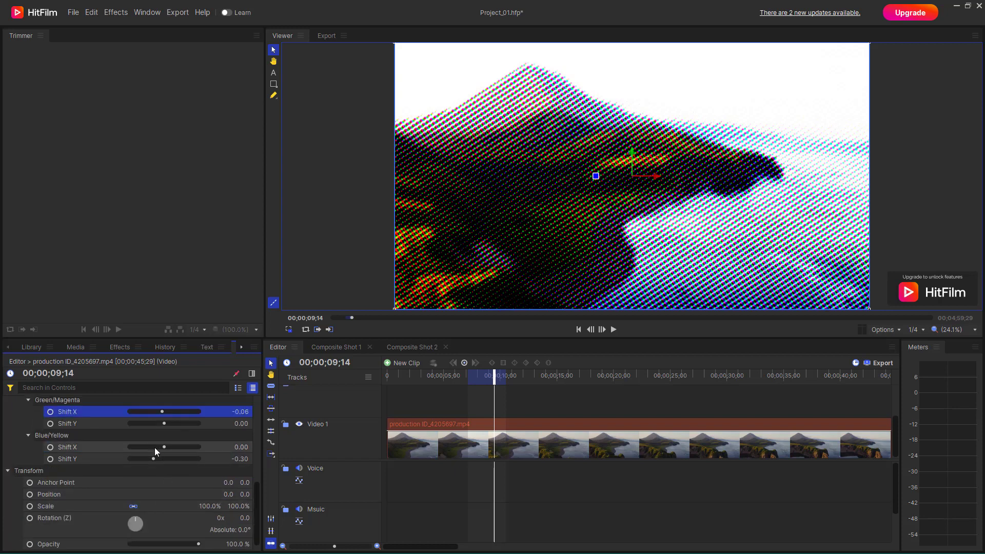
mouse_move(155, 448)
mouse_down()
mouse_move(146, 450)
mouse_move(183, 447)
mouse_move(152, 450)
mouse_move(177, 457)
mouse_move(164, 460)
mouse_move(147, 446)
mouse_up()
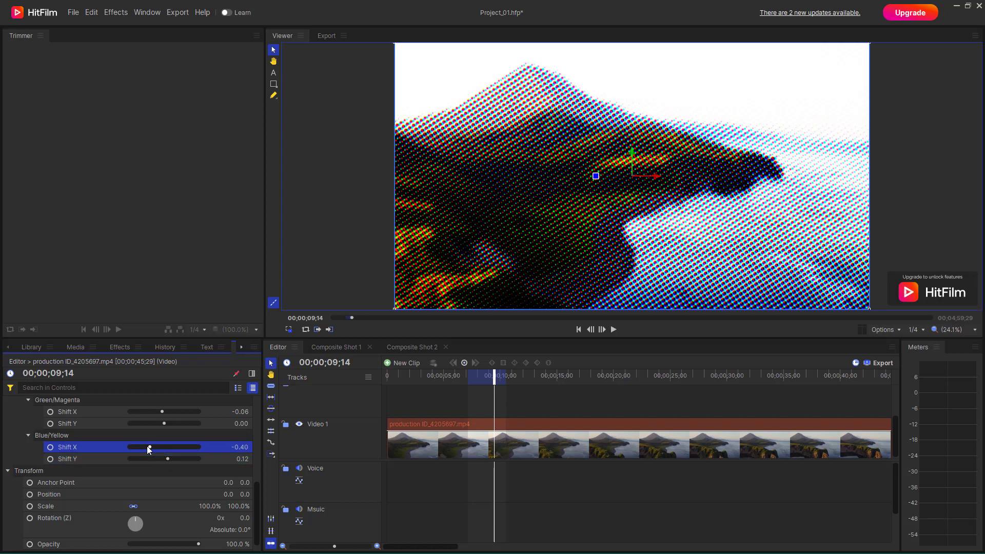
Change the Half Tone Color type to RGB
scroll(149, 451, up, 6)
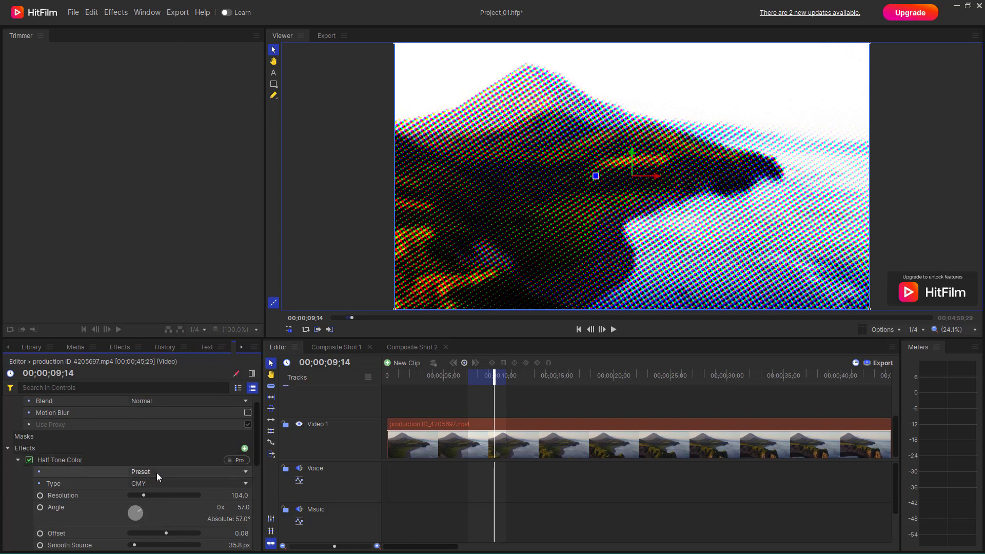
click(148, 483)
click(152, 497)
Set the Blue/Yellow Shift X to -0.08 and the Green/Magenta Shift Y to -0.08
scroll(110, 515, down, 5)
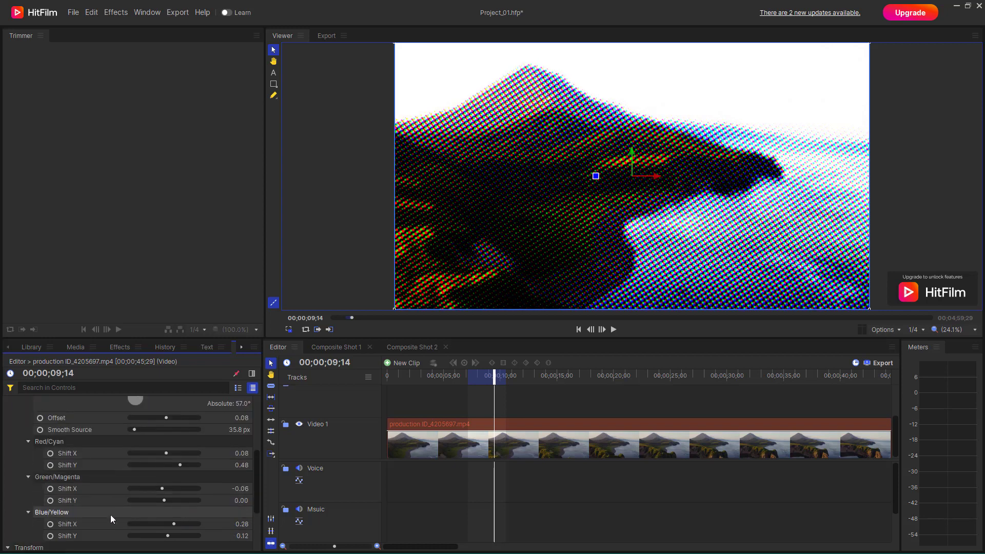
scroll(110, 515, down, 3)
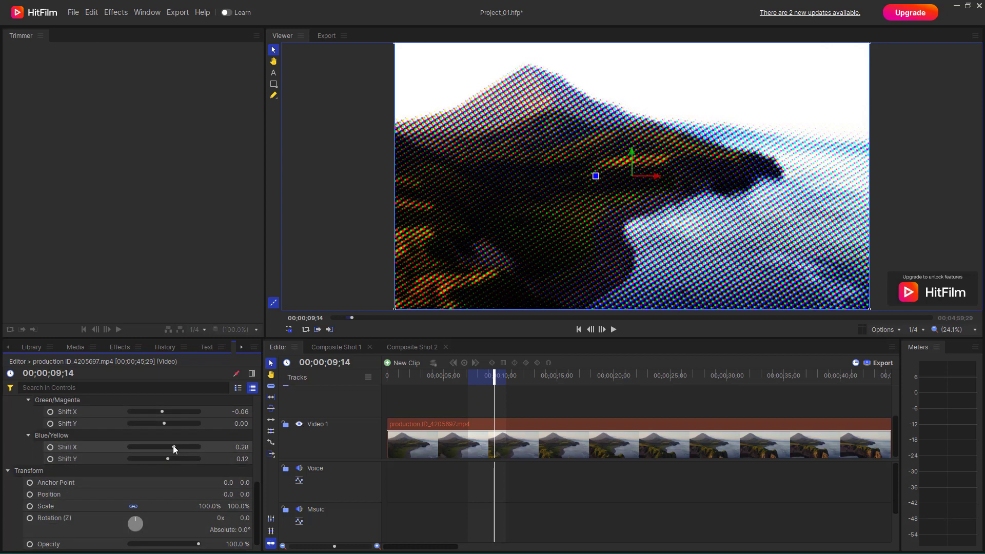
drag(173, 446, 162, 424)
Try a higher Half Tone Color resolution and bring it back to 104
scroll(158, 454, up, 3)
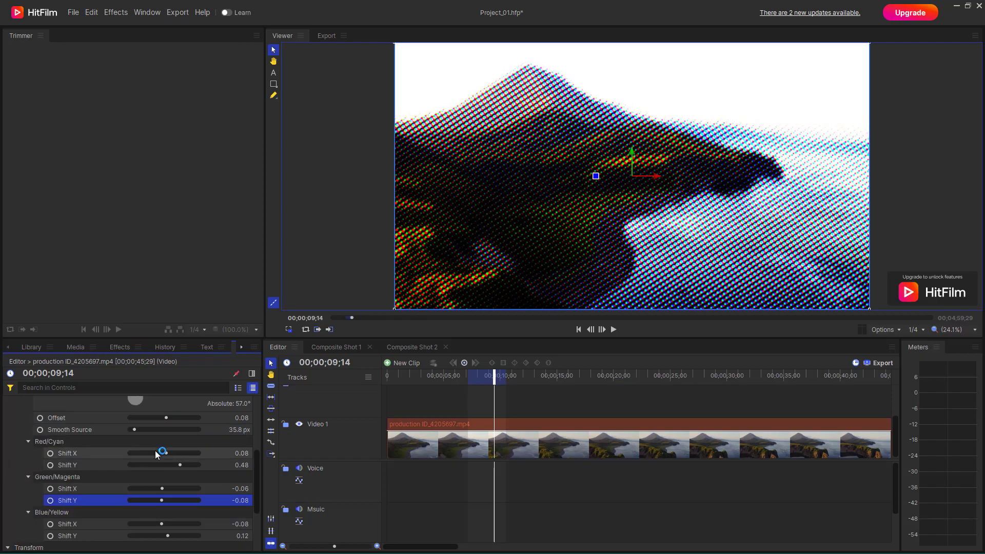
scroll(158, 455, up, 3)
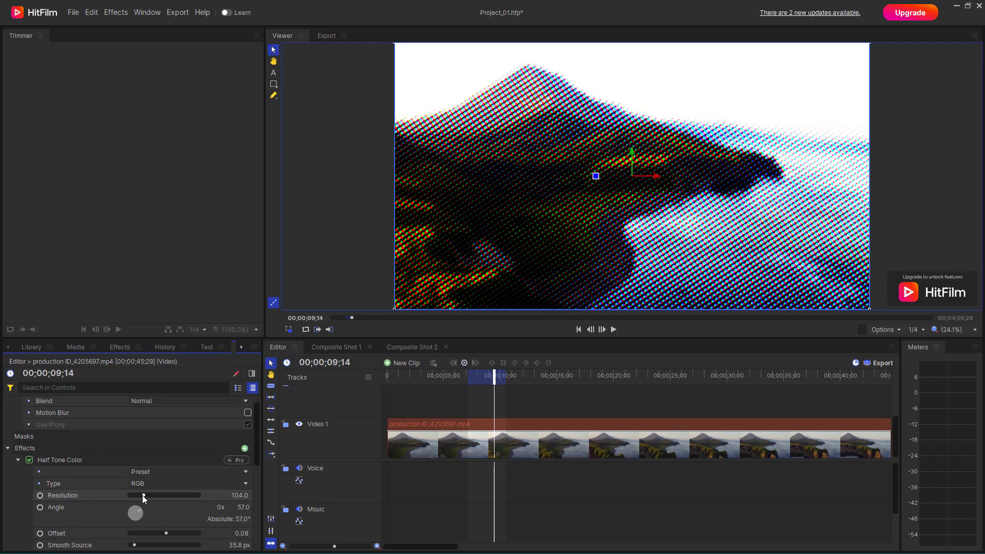
mouse_move(142, 495)
mouse_down()
mouse_move(130, 501)
mouse_move(160, 497)
mouse_up()
drag(150, 497, 143, 499)
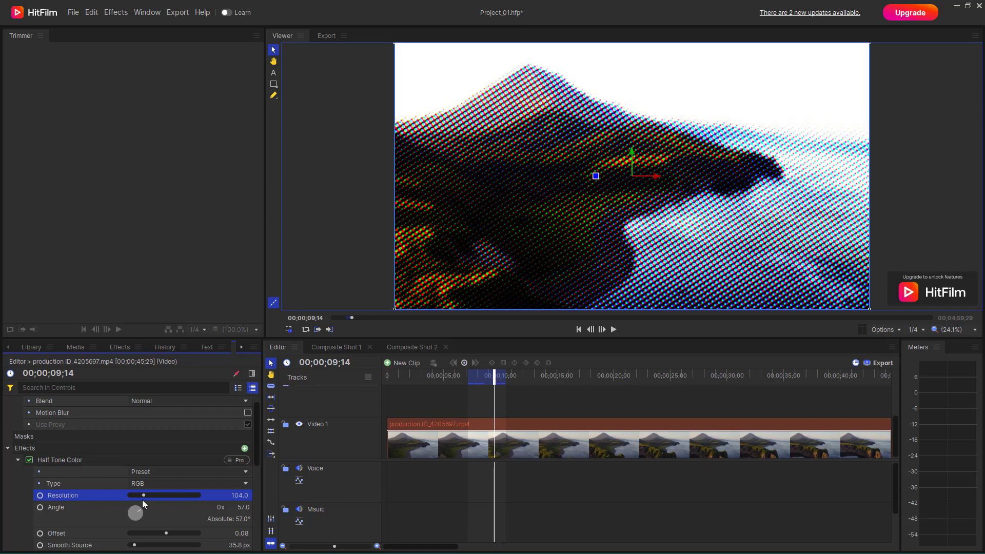
Play the timeline from 9;14 to preview the Half Tone Color effect on the moving clip
click(614, 329)
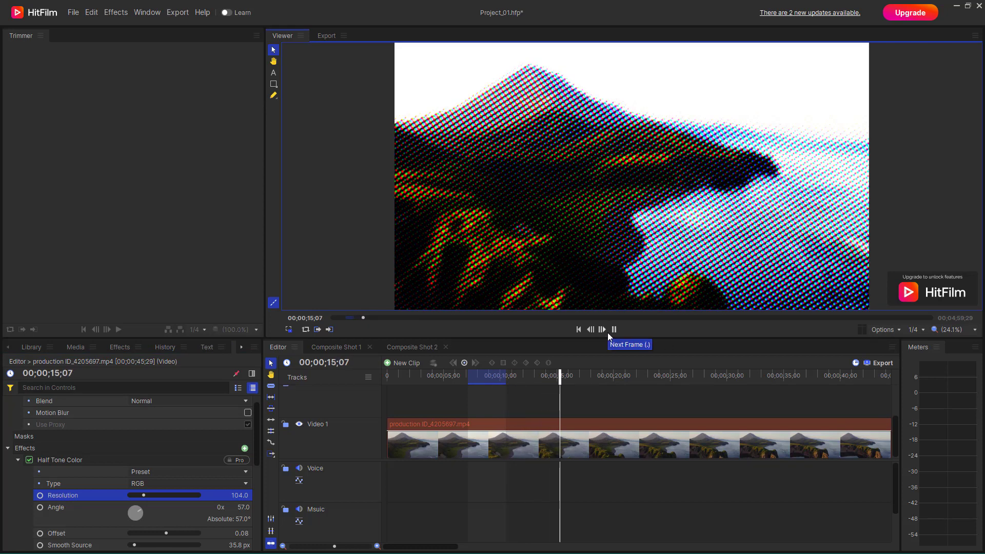
click(614, 330)
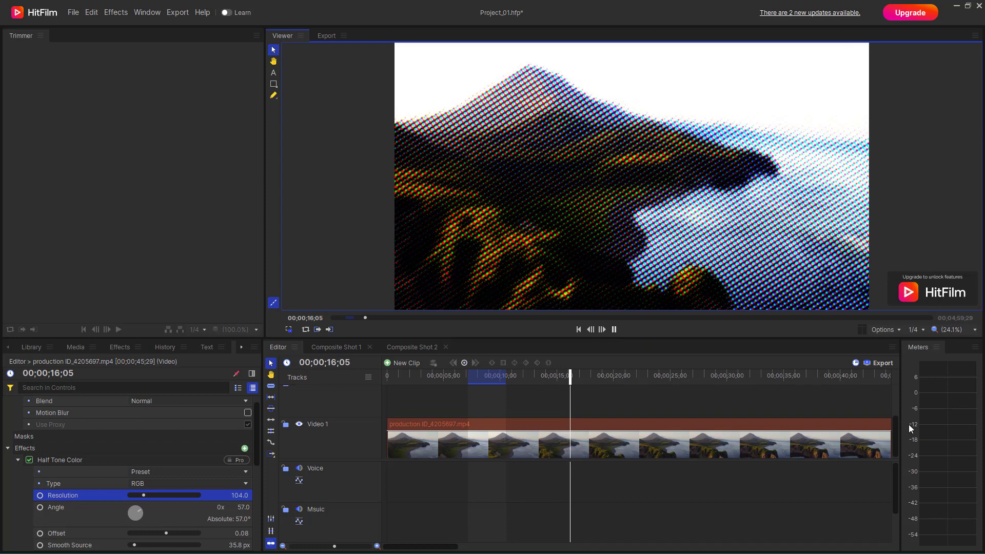